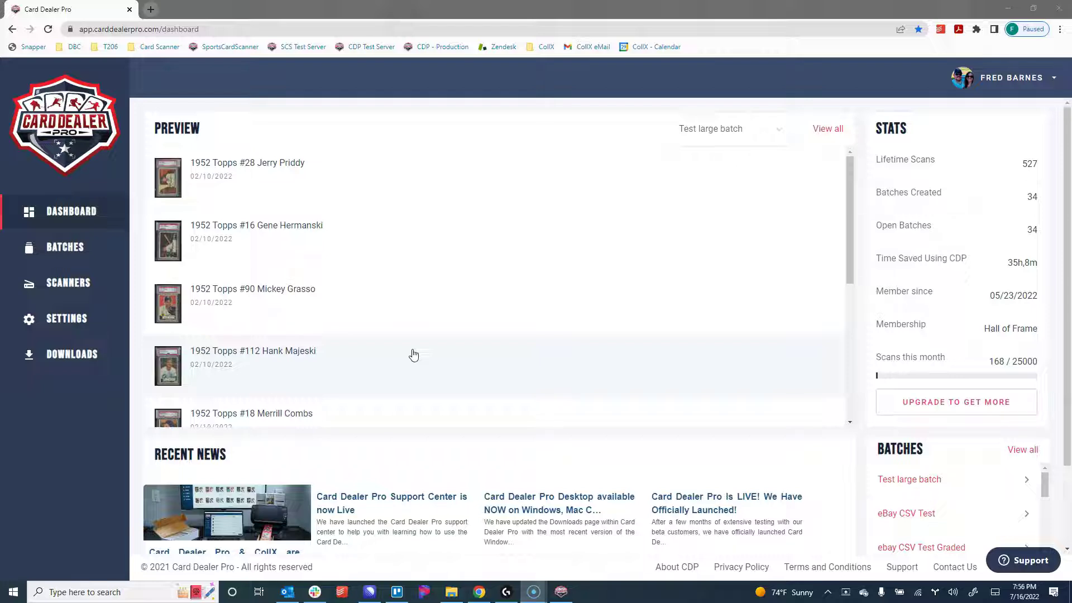
Step: From the batch list, create a new batch named 'Front Images Only'
click(83, 250)
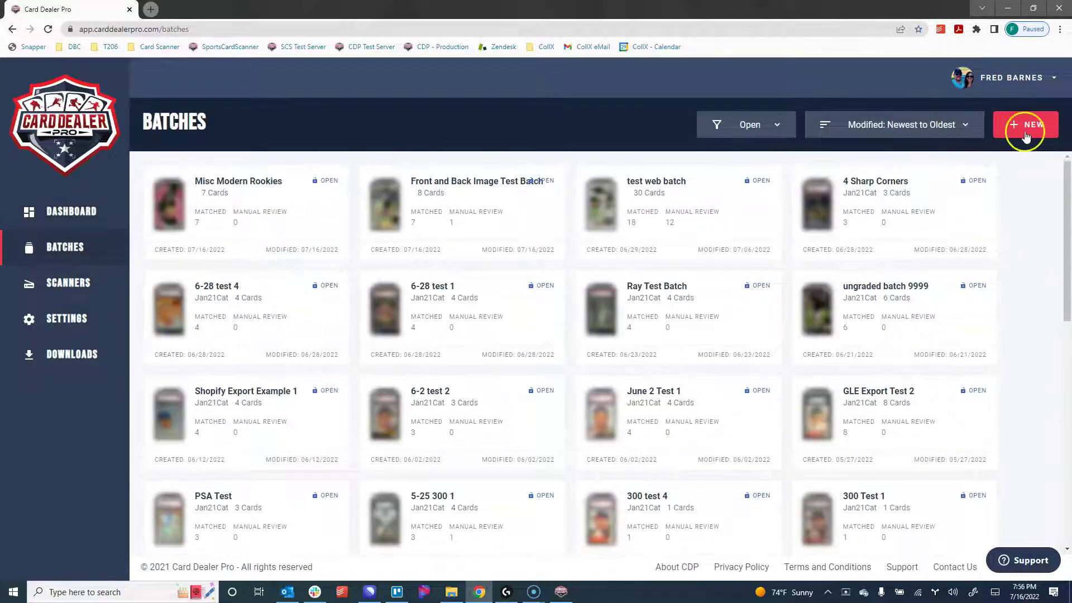
click(1029, 134)
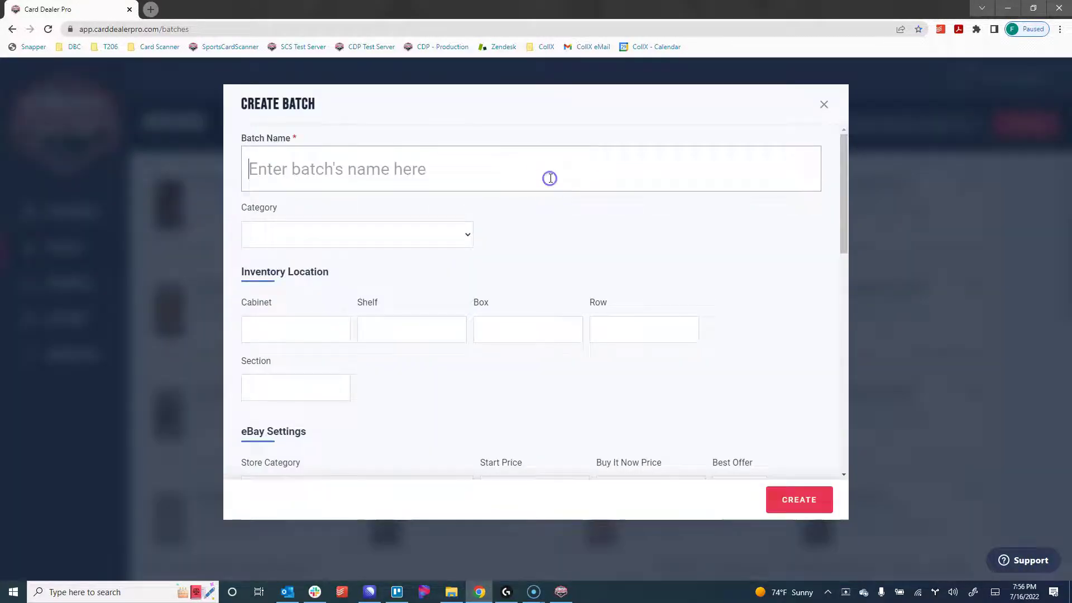
text(Front Image)
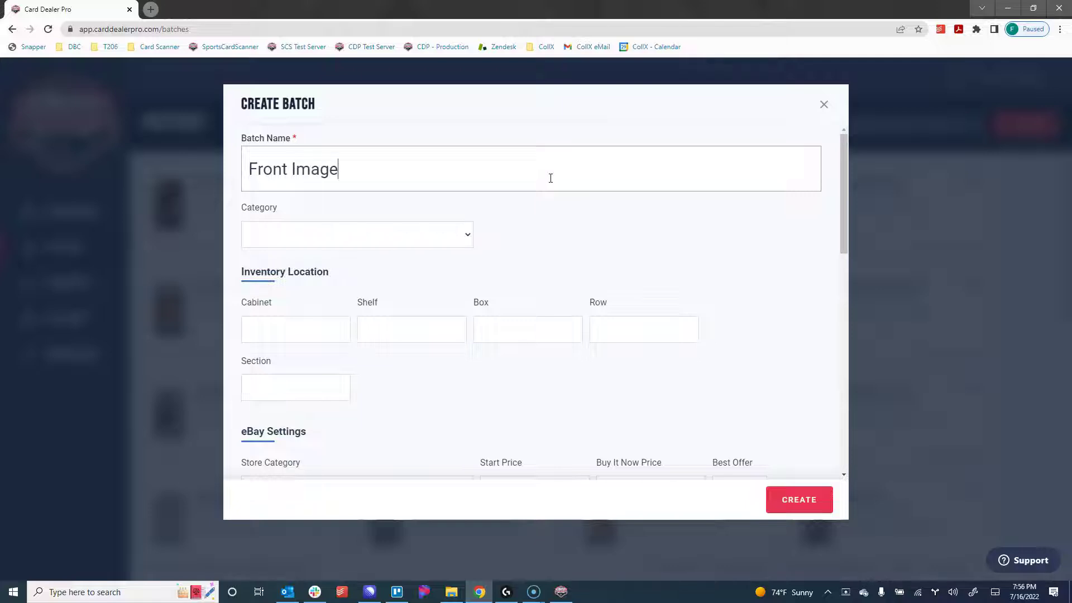
text(s Only)
click(554, 179)
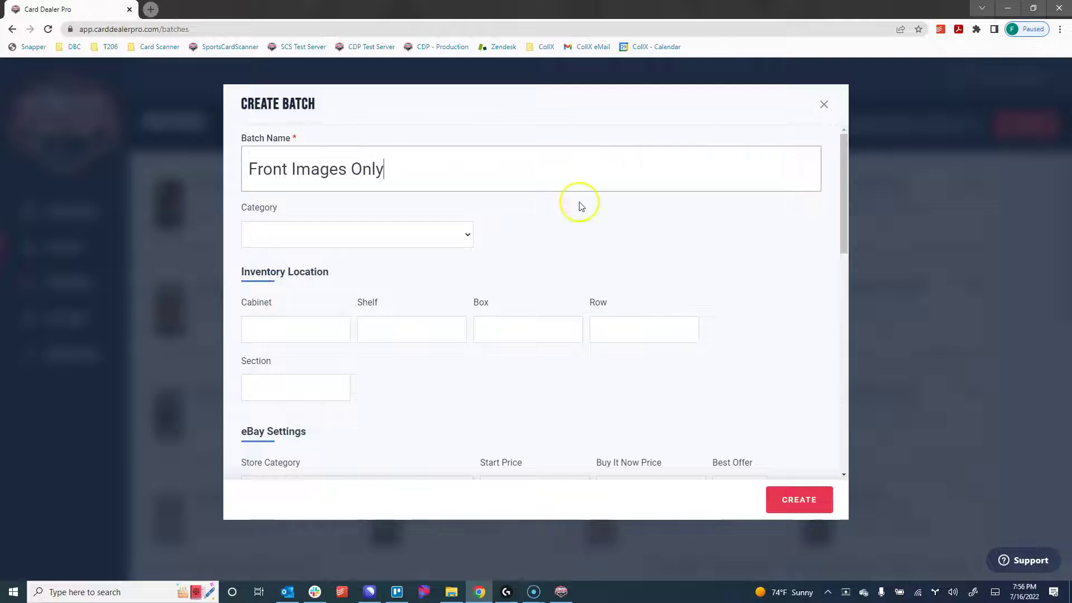
click(807, 500)
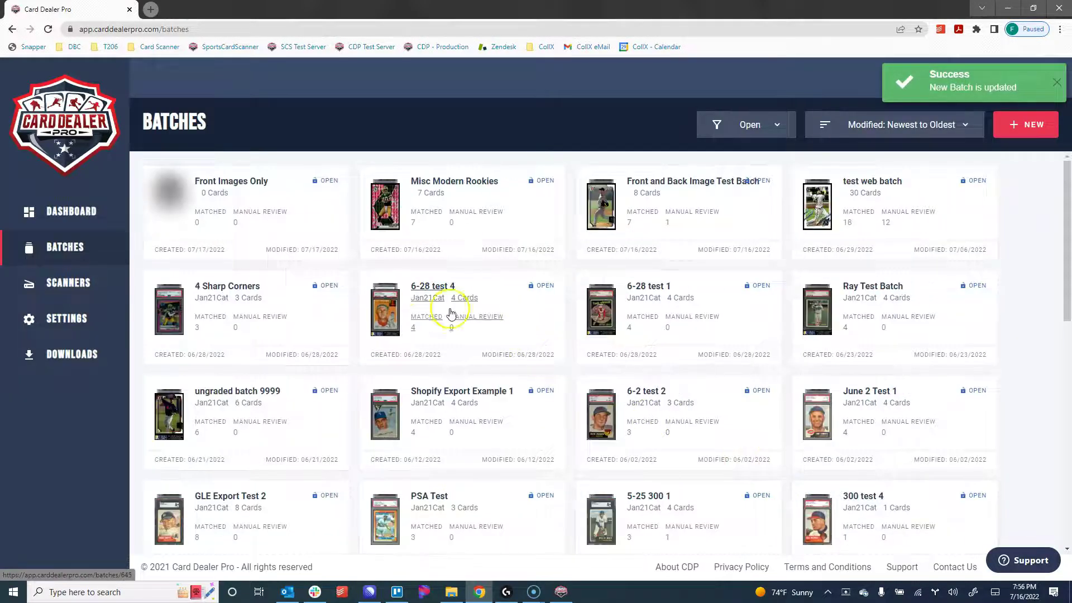
Step: In the Front Images Only batch, choose ADD CARDS > Upload Card Images > Front Images only
click(267, 185)
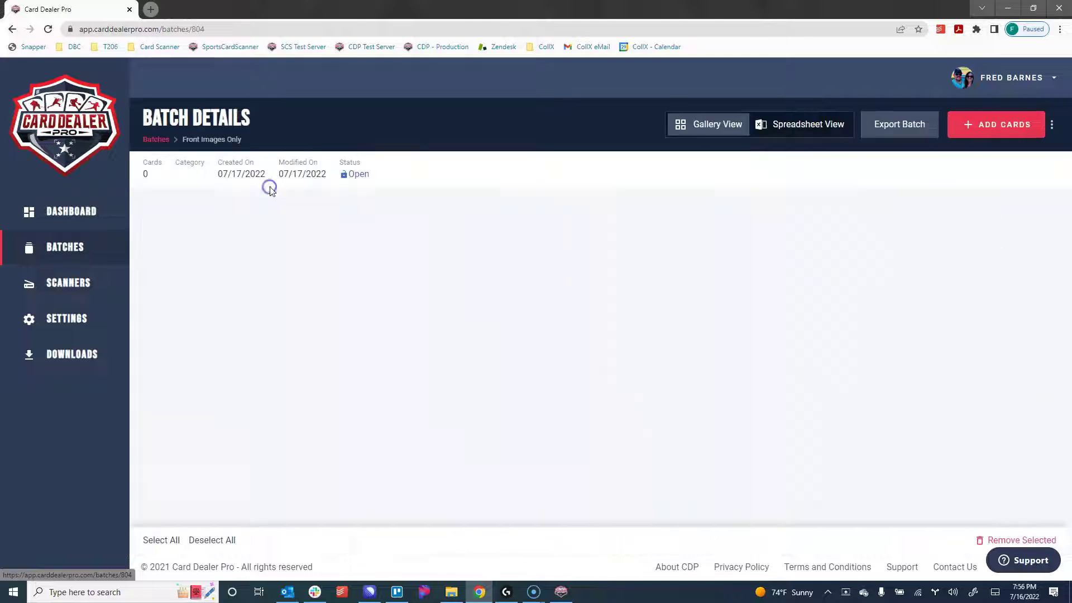
click(998, 126)
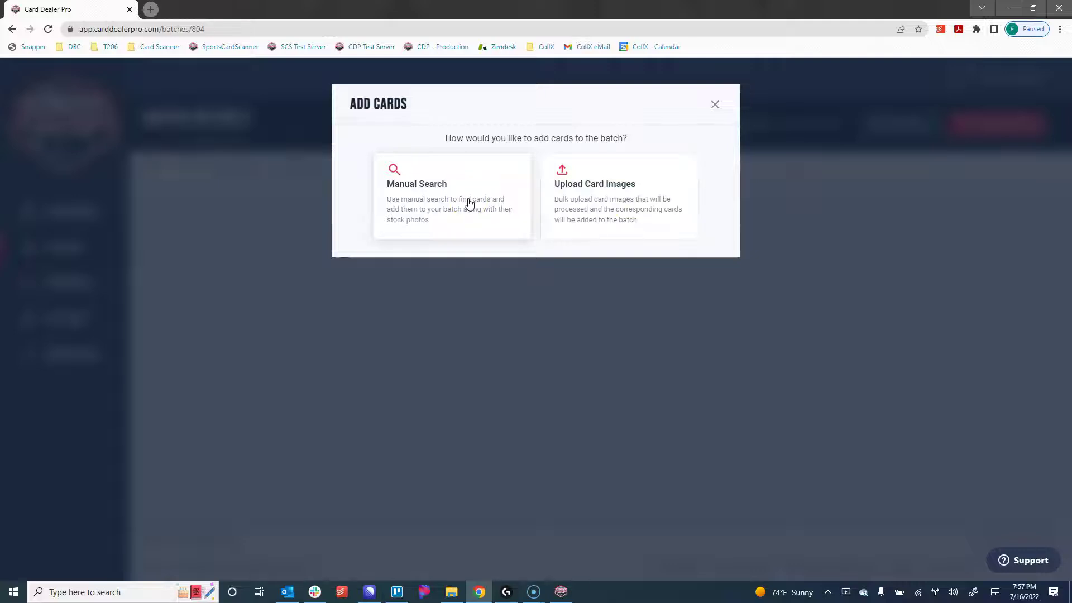
click(580, 189)
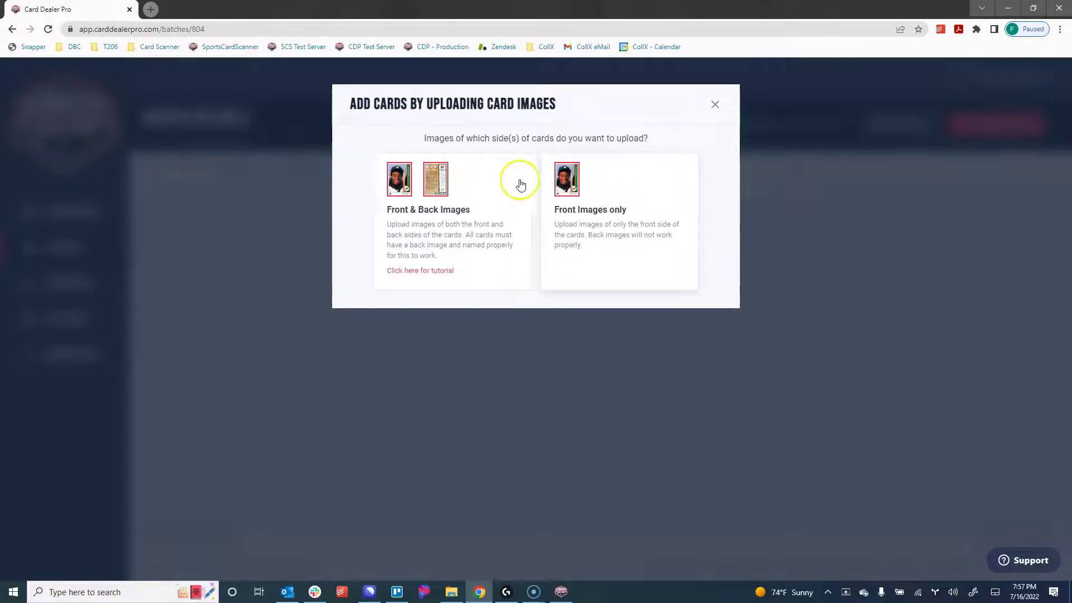
click(456, 197)
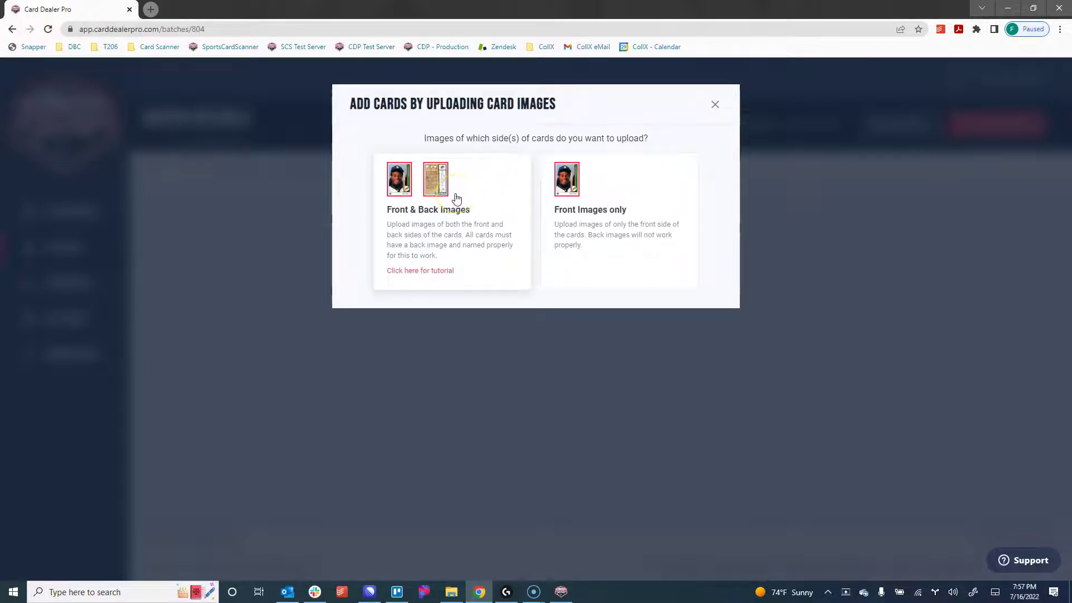
click(593, 192)
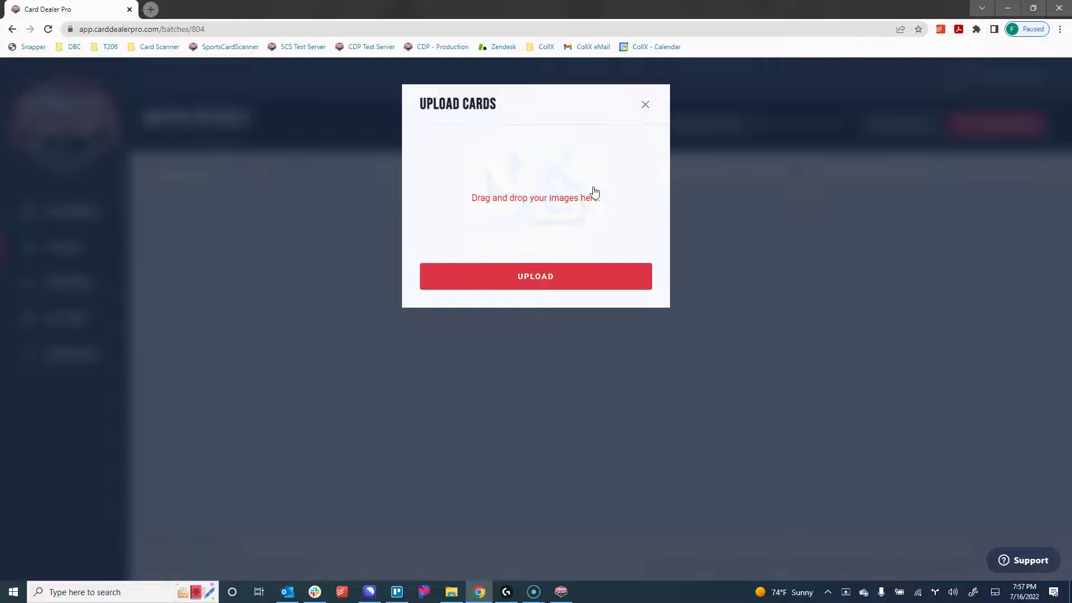
Step: Drag the Front Only folder from File Explorer onto the drop zone and upload its seven images
click(553, 198)
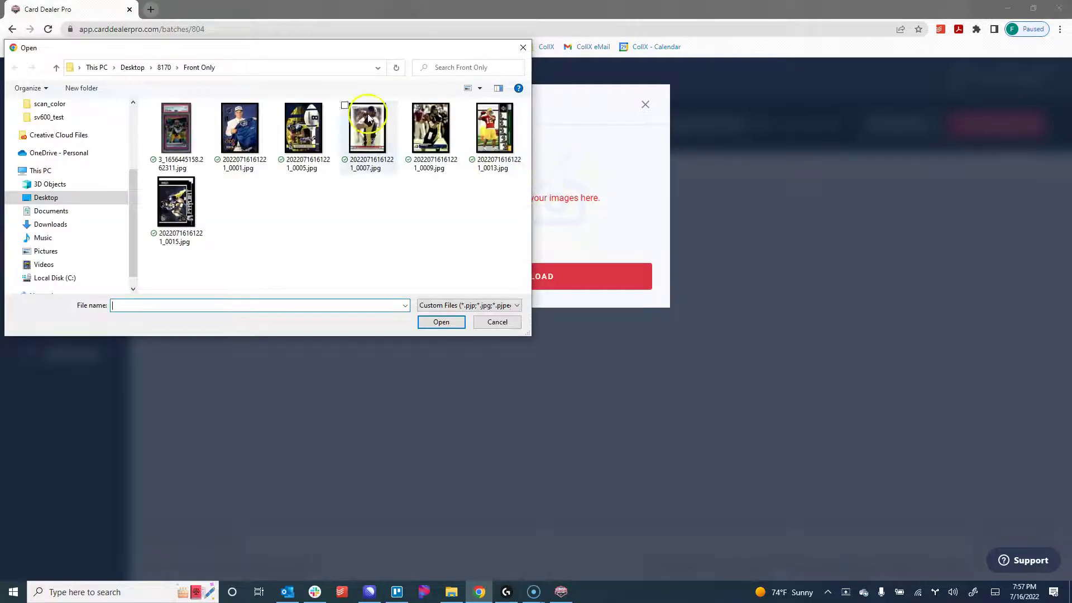
click(497, 322)
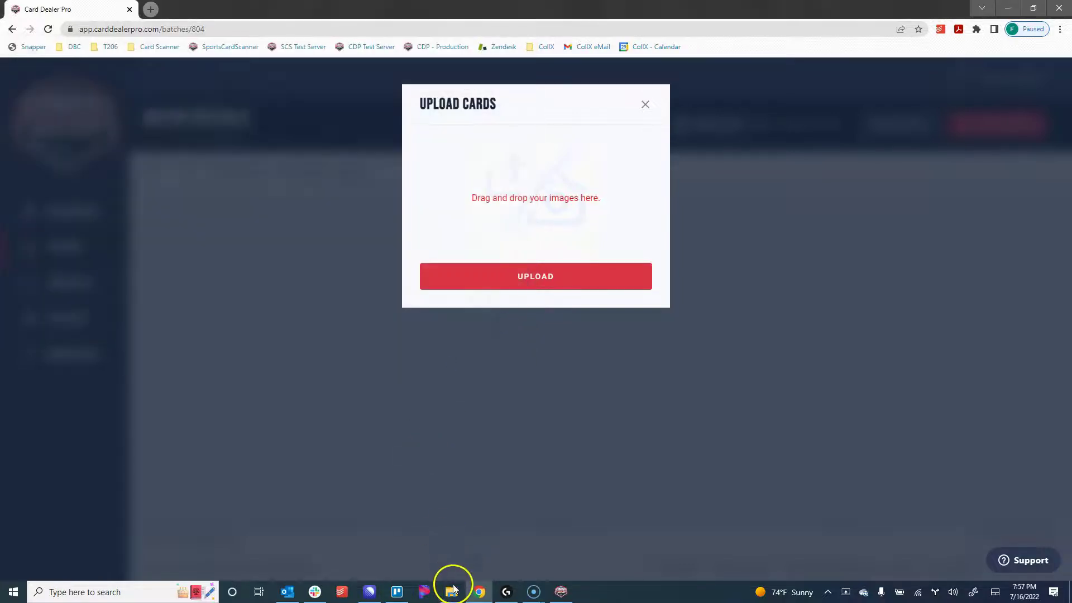
click(454, 591)
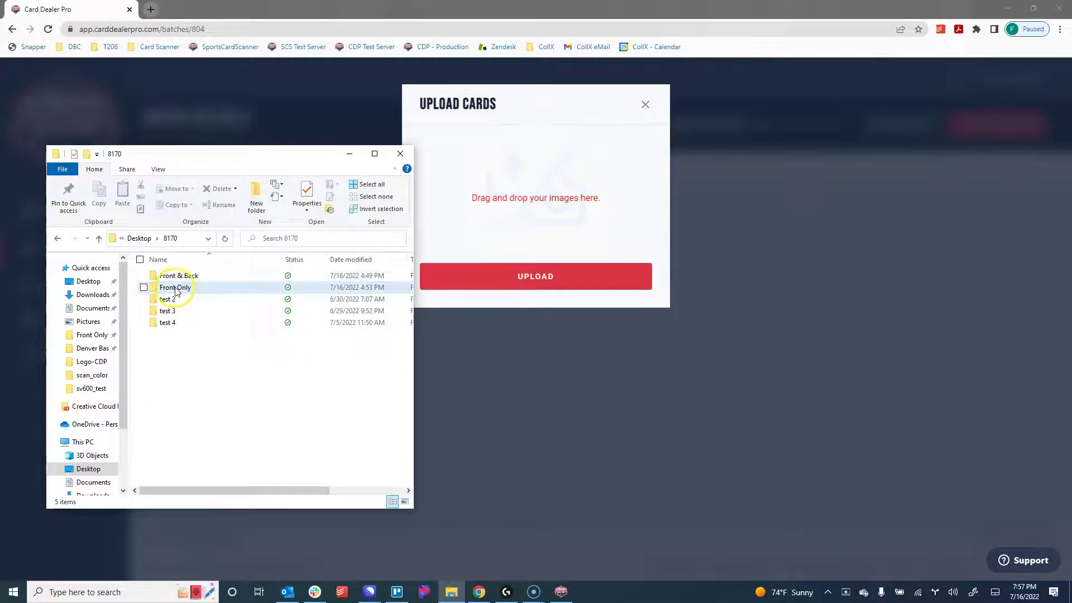
click(175, 289)
drag(174, 289, 536, 219)
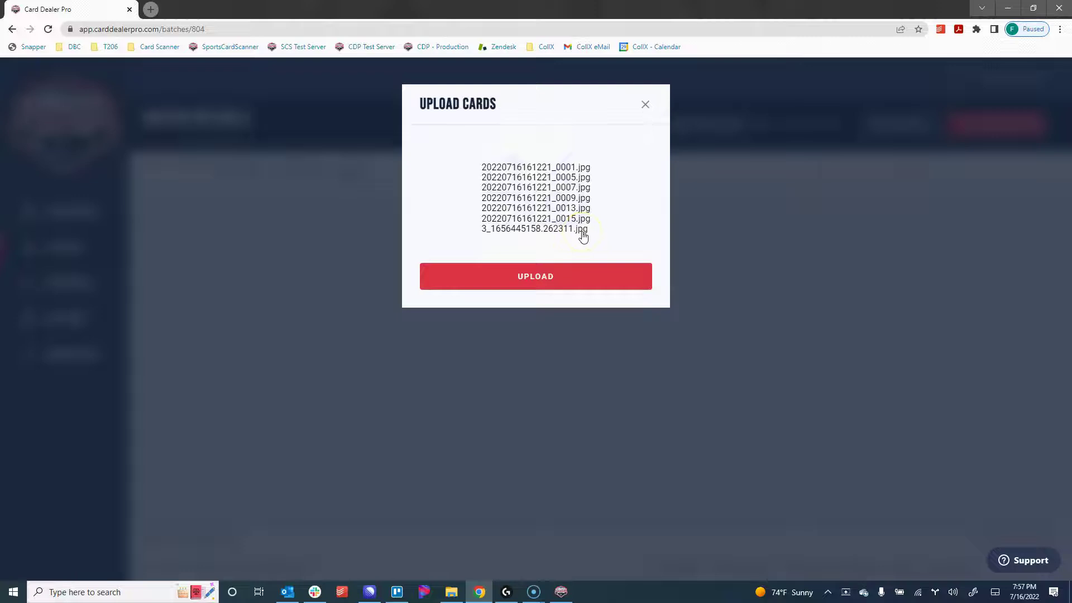
click(517, 278)
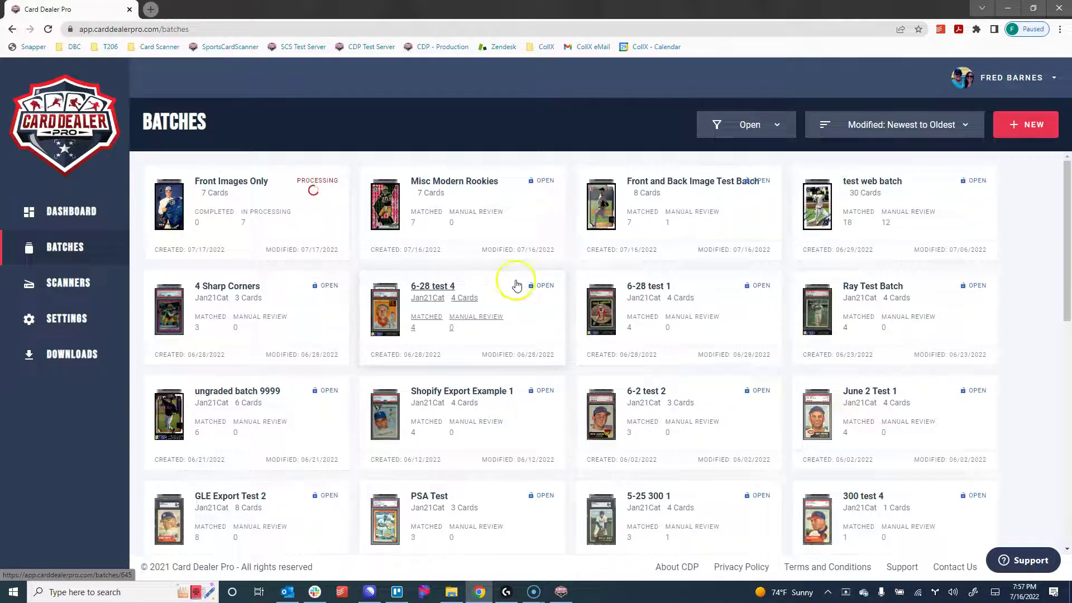
Step: Open the Front Images Only batch once all 7 cards are matched with 0 manual review
click(277, 190)
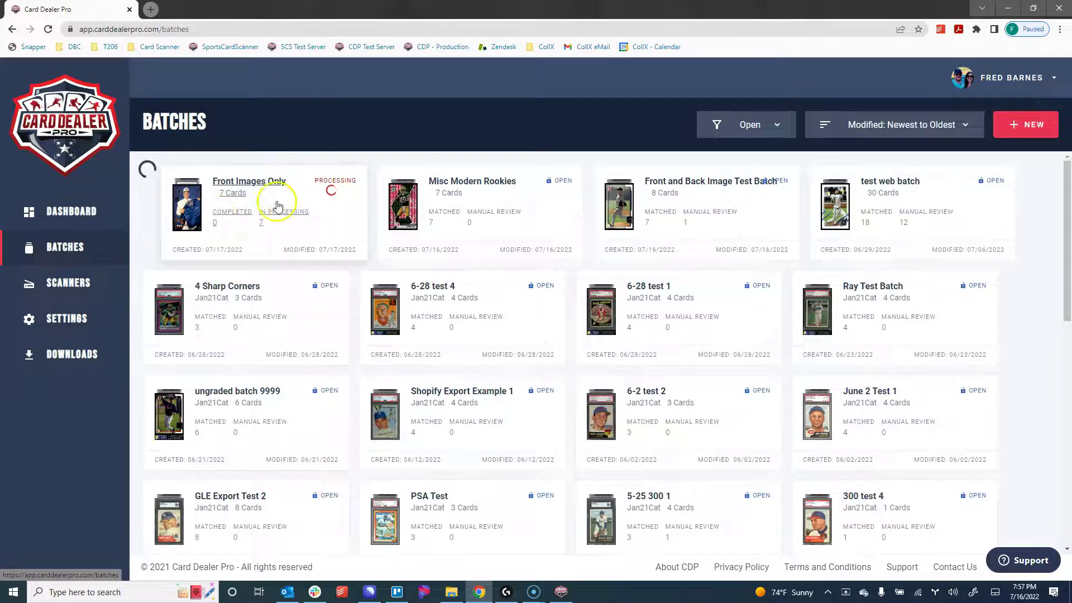
click(295, 217)
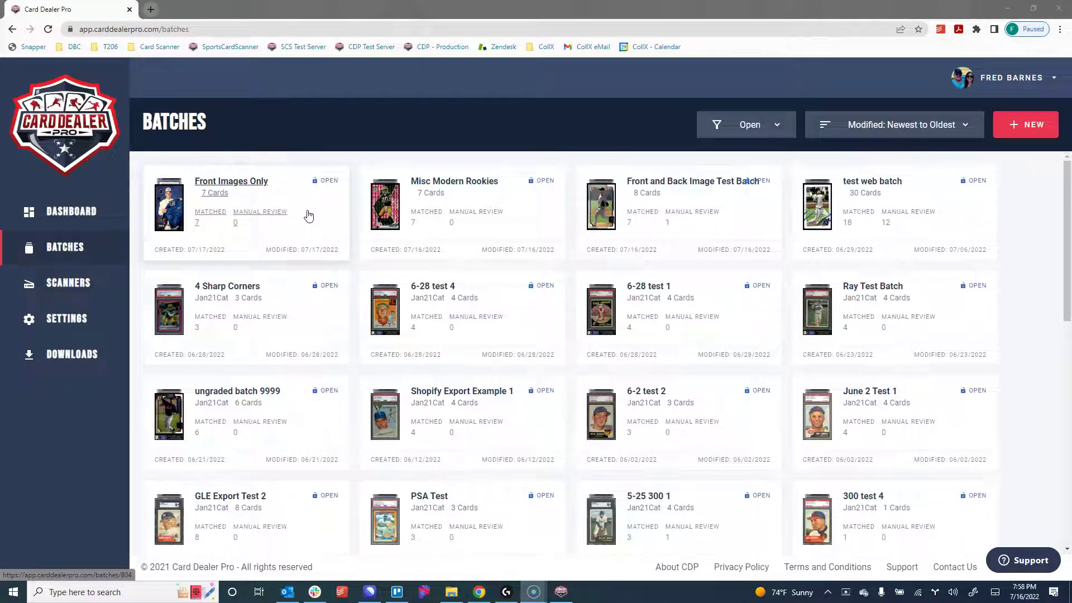
click(309, 216)
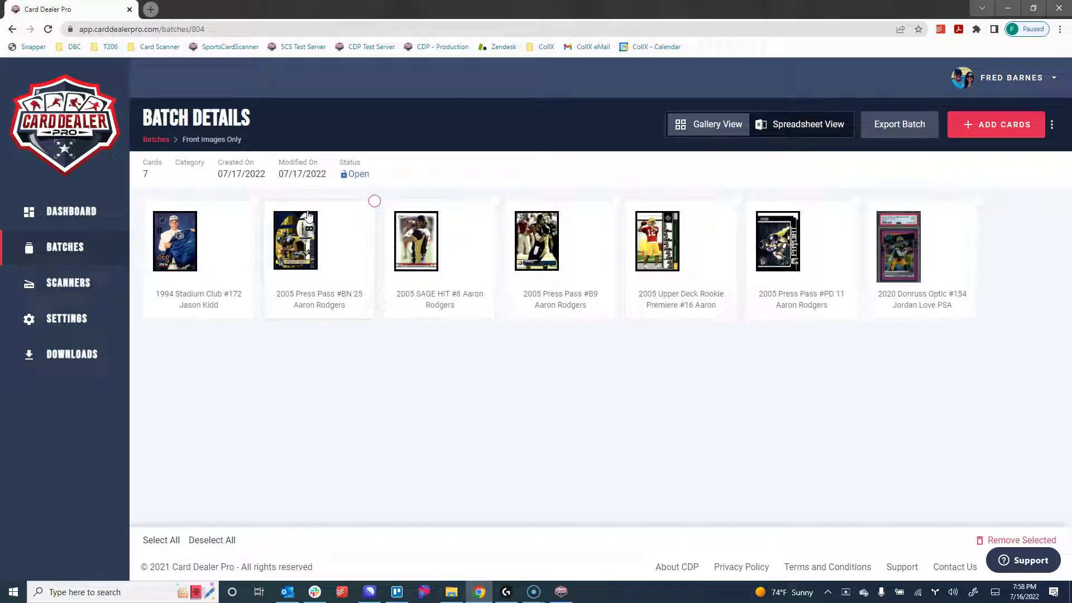
click(319, 233)
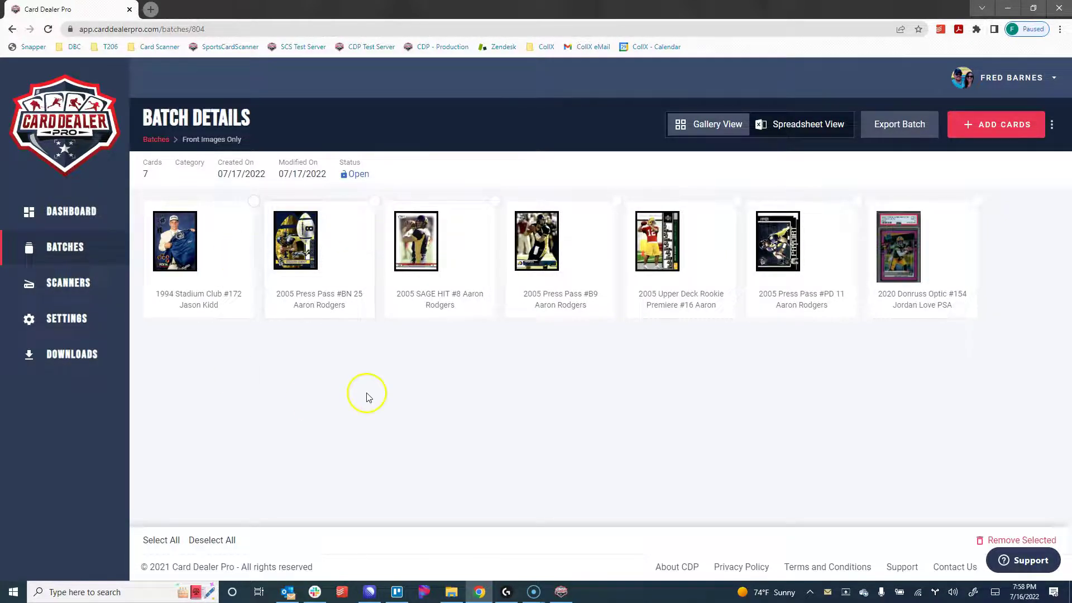
click(419, 240)
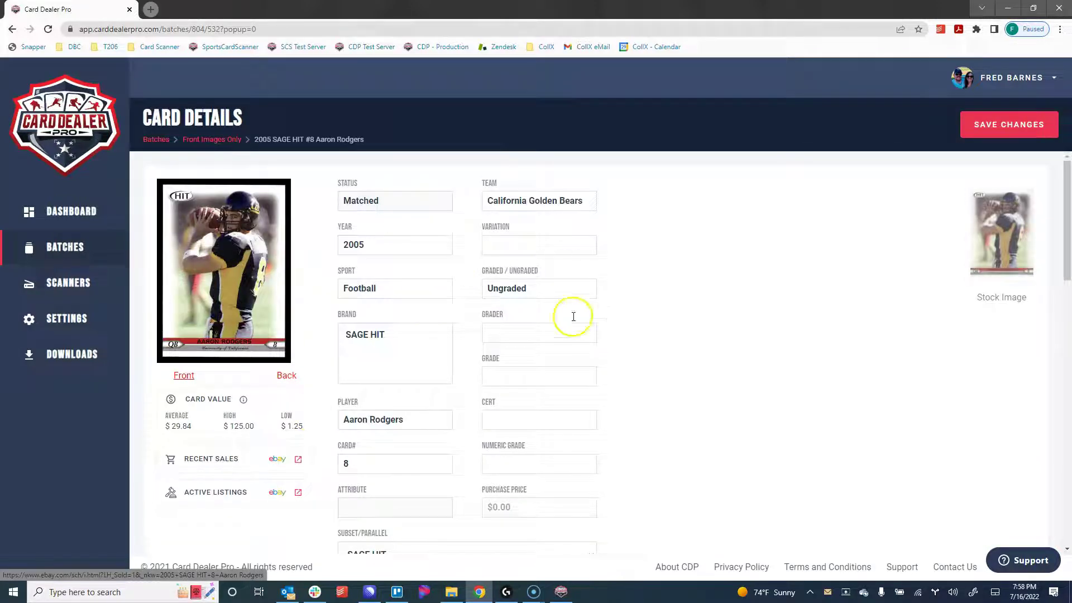
scroll(318, 303, down, 1)
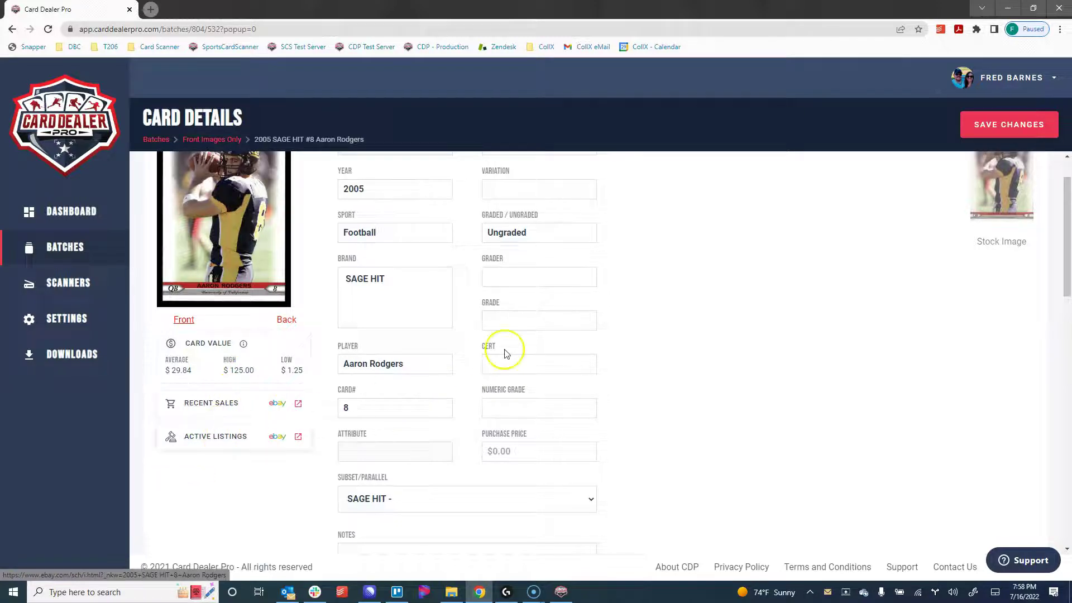
scroll(670, 327, up, 1)
click(209, 139)
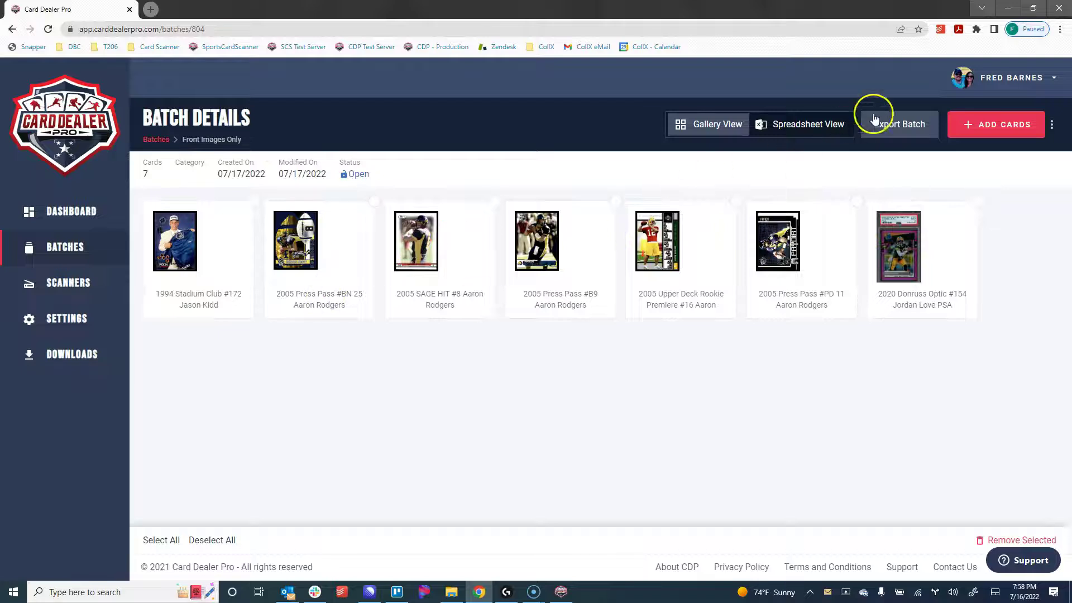
Step: Show the batch as a spreadsheet and preview the enlarged front image of the 2005 Press Pass #B9 card
click(829, 128)
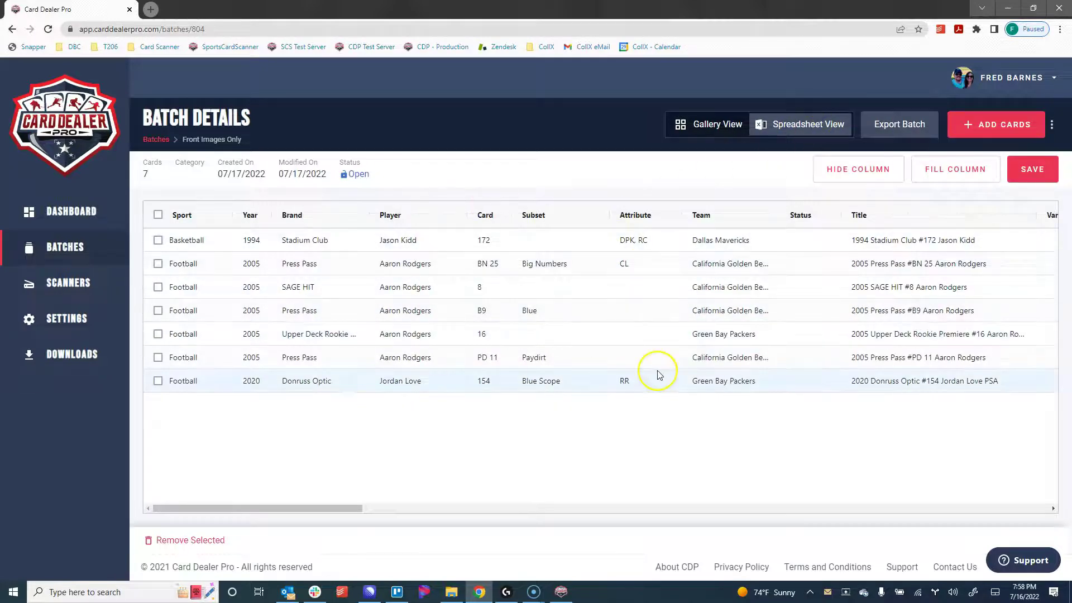
drag(350, 509, 401, 507)
click(335, 308)
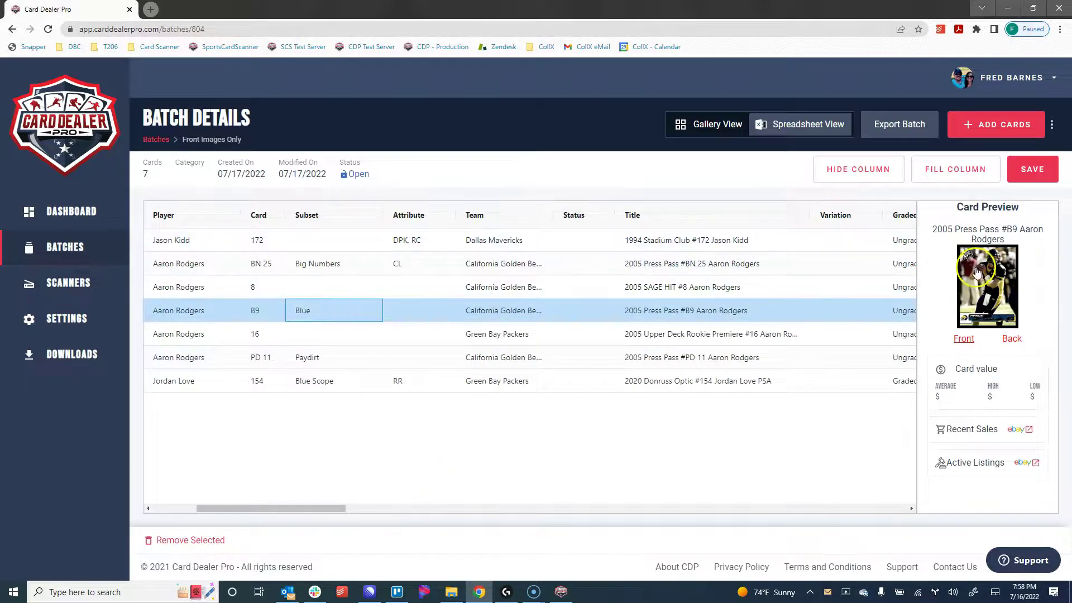
click(976, 266)
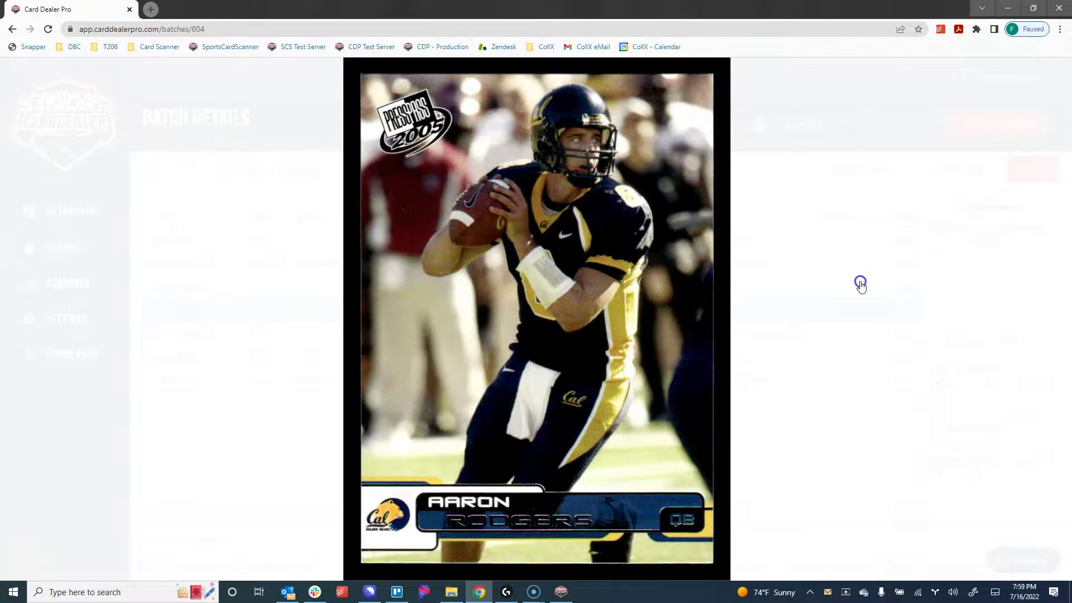
click(859, 280)
drag(325, 507, 271, 508)
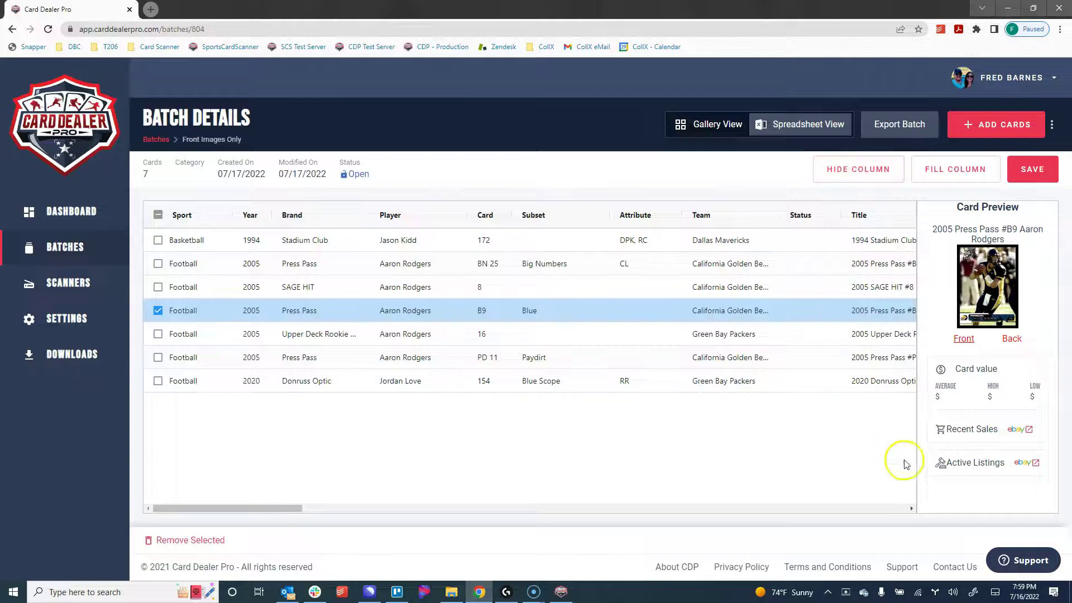
Step: Open the Contact us support form, then minimize it to return to the seven-card spreadsheet
click(1033, 561)
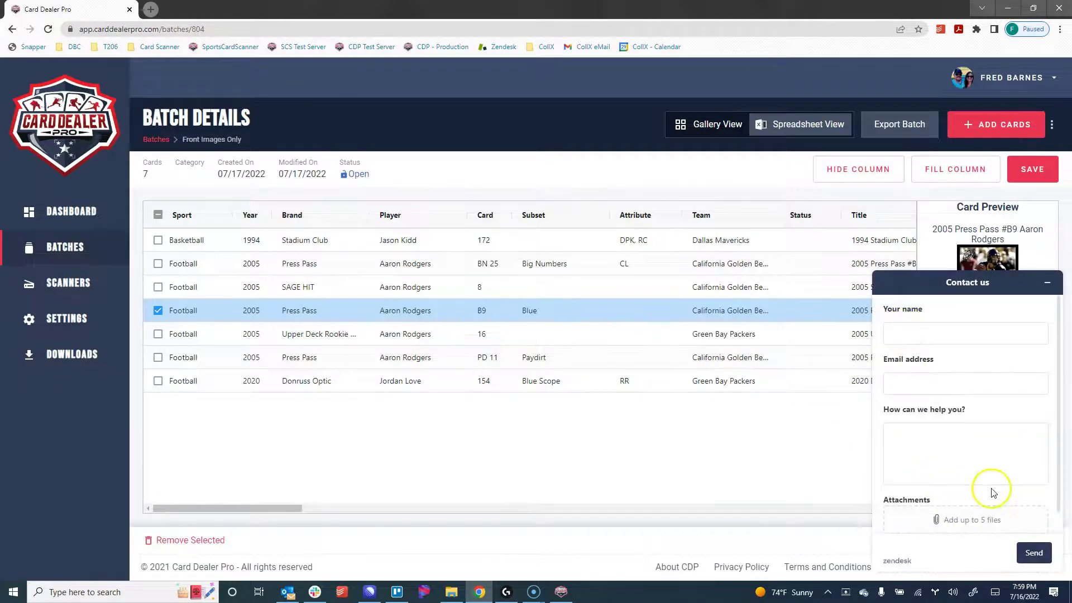
click(1048, 286)
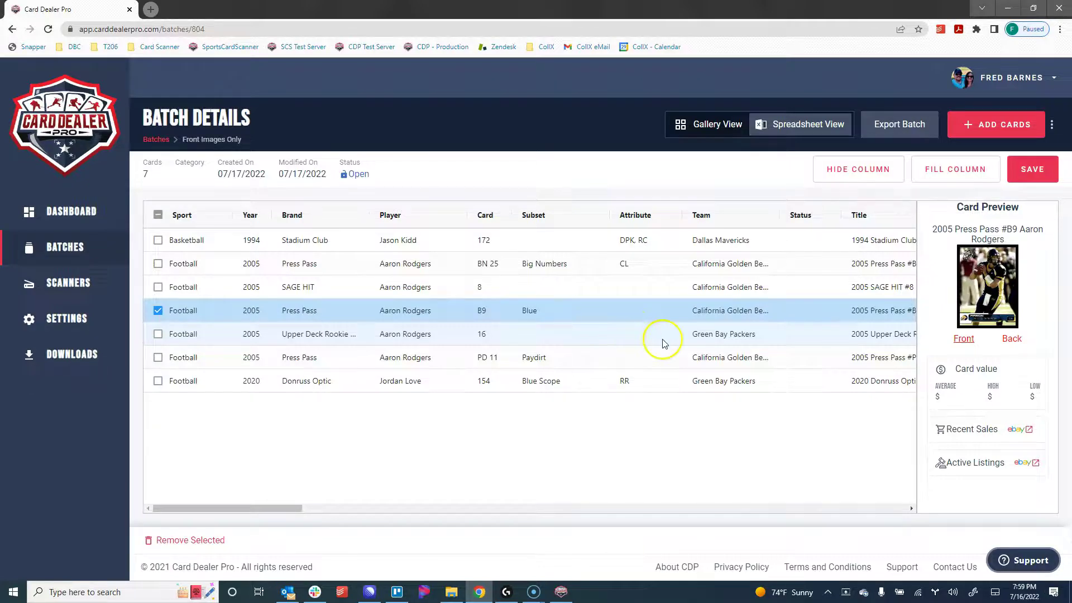
click(87, 470)
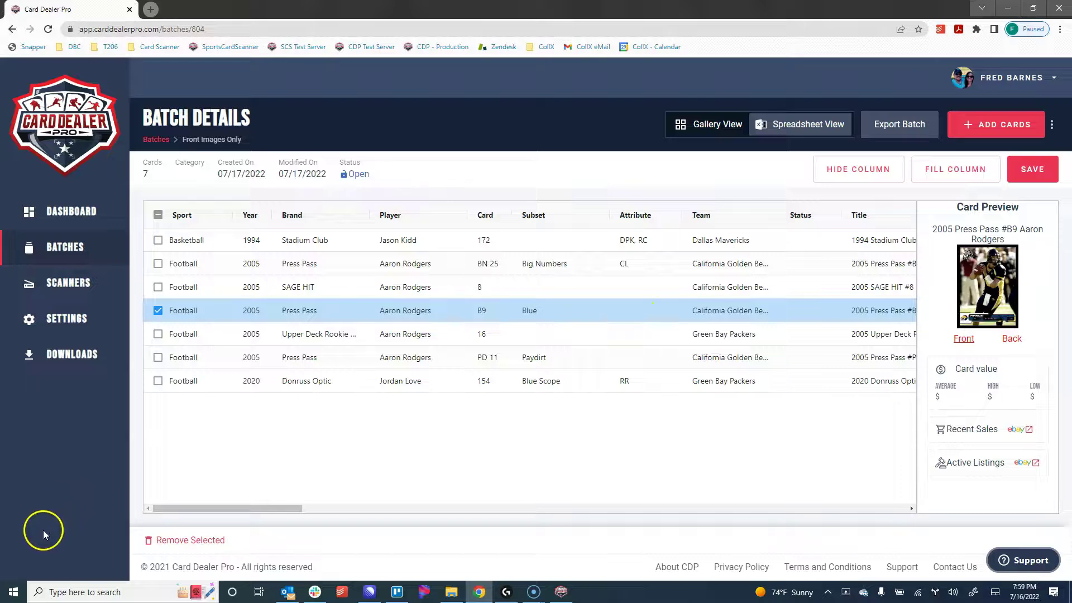